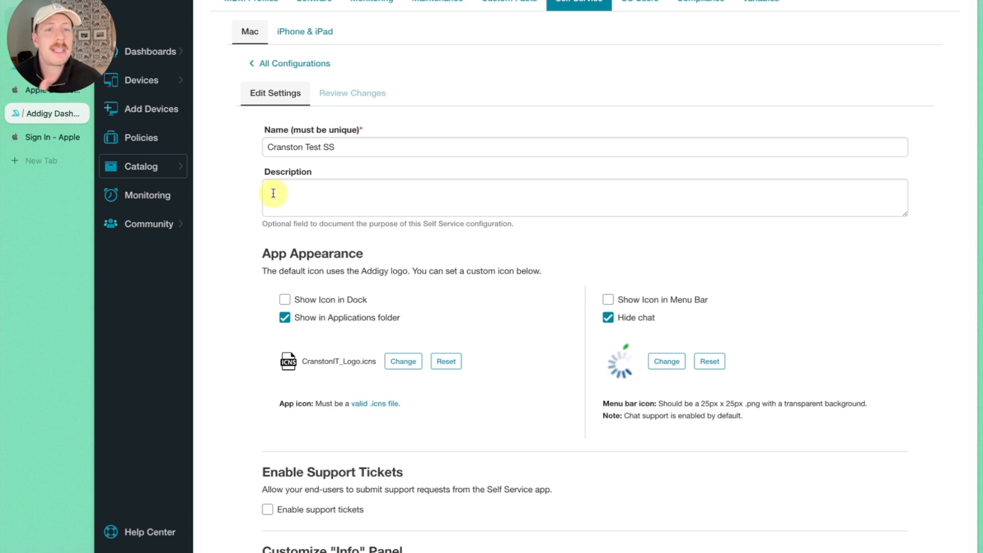
Review the Mac Self Service configuration's name, description, app appearance and support ticket options.
scroll(274, 193, down, 1)
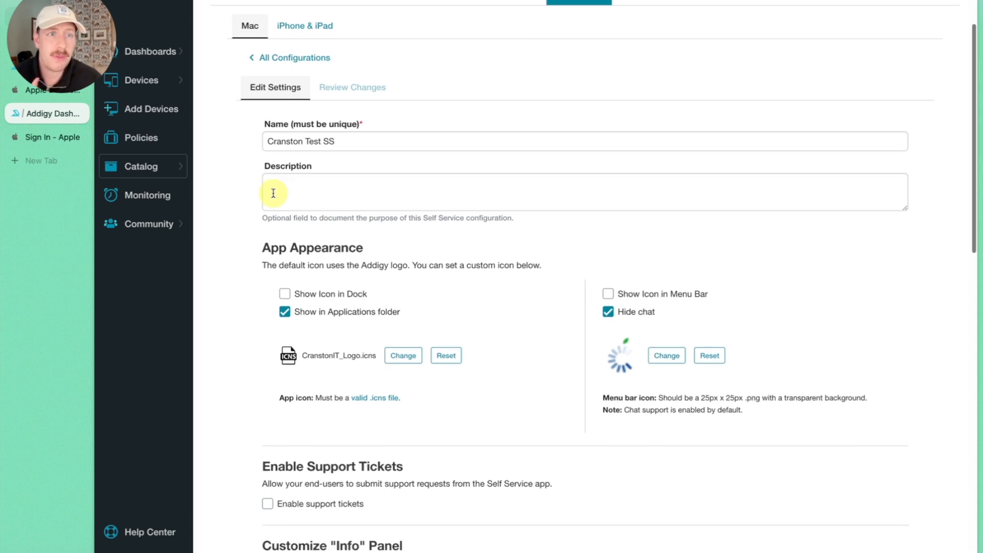
click(290, 196)
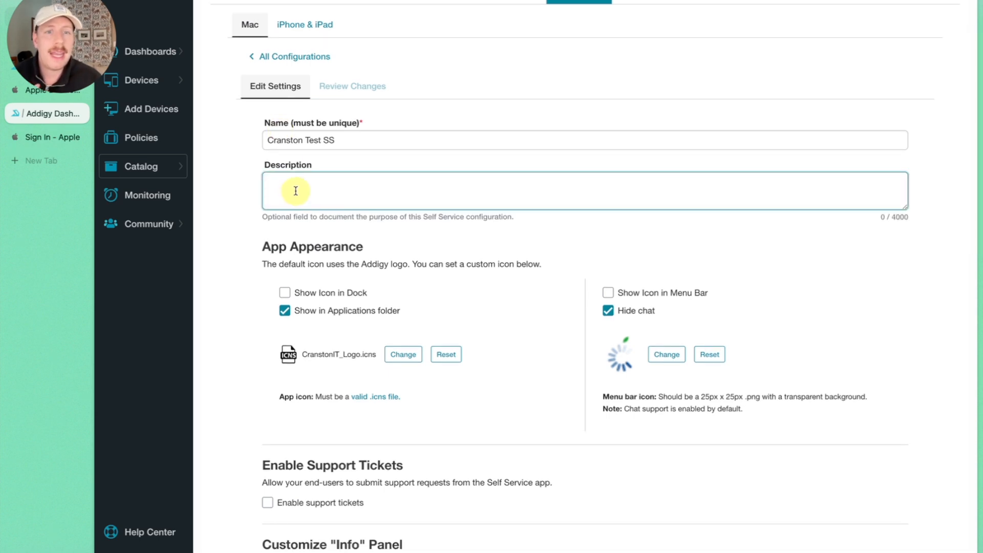
scroll(295, 190, down, 4)
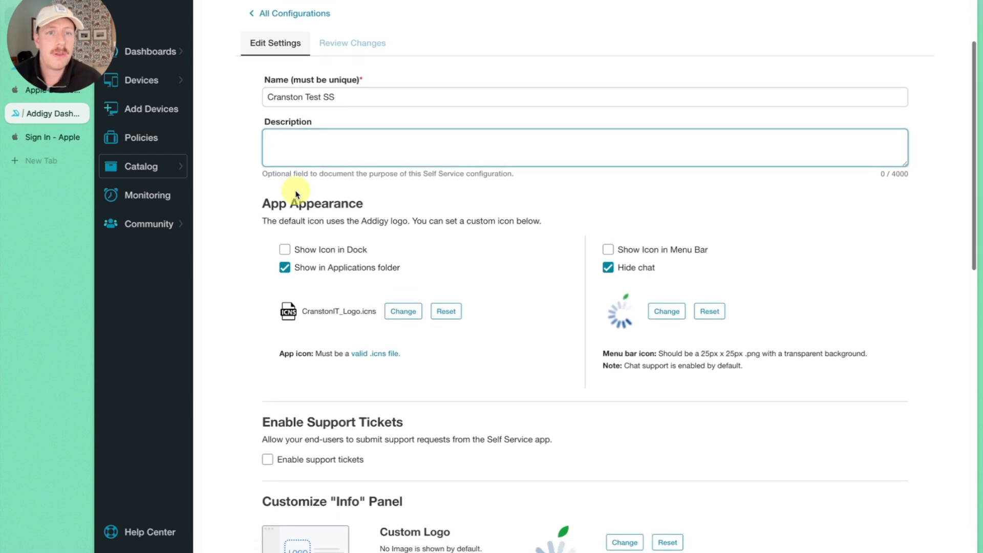
scroll(296, 195, down, 2)
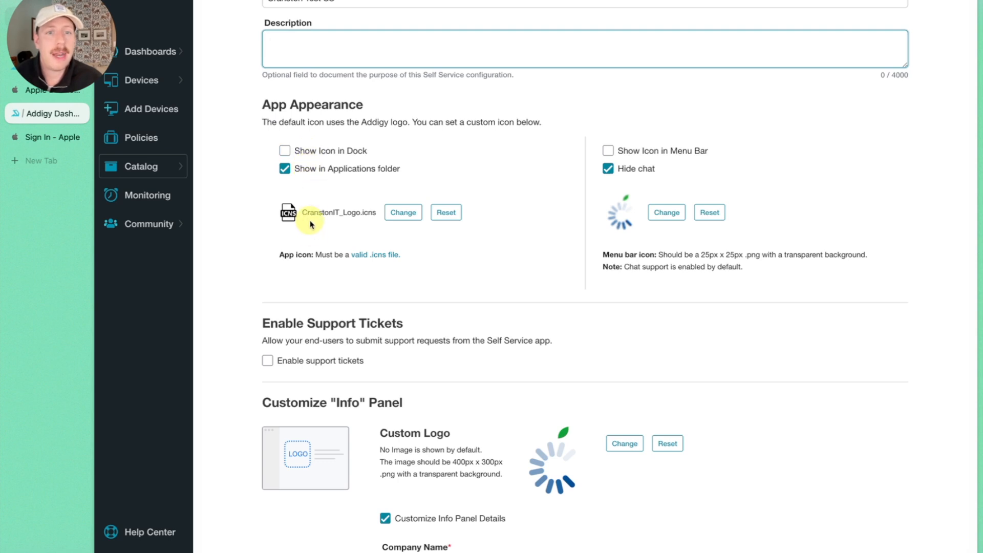
scroll(357, 209, down, 2)
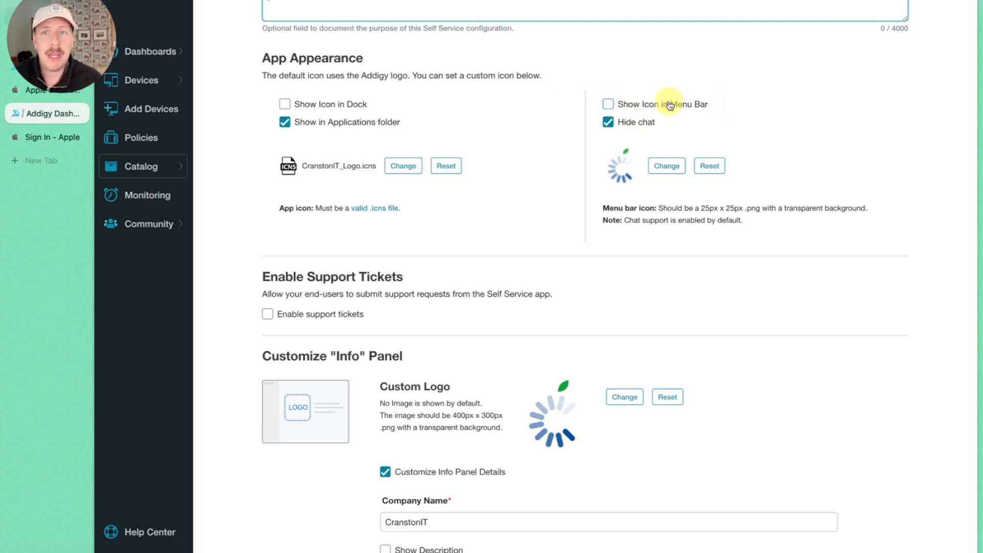
scroll(666, 106, down, 1)
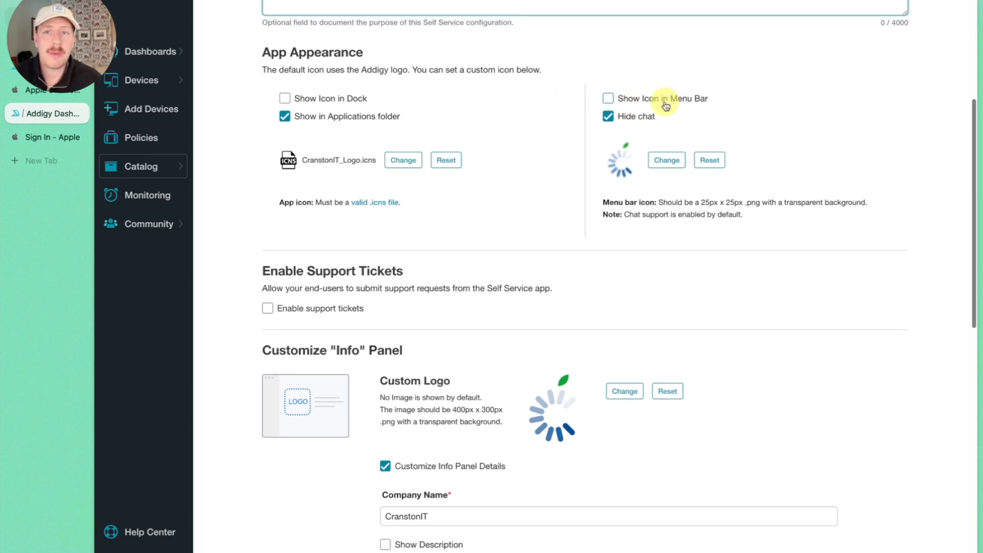
scroll(476, 169, down, 3)
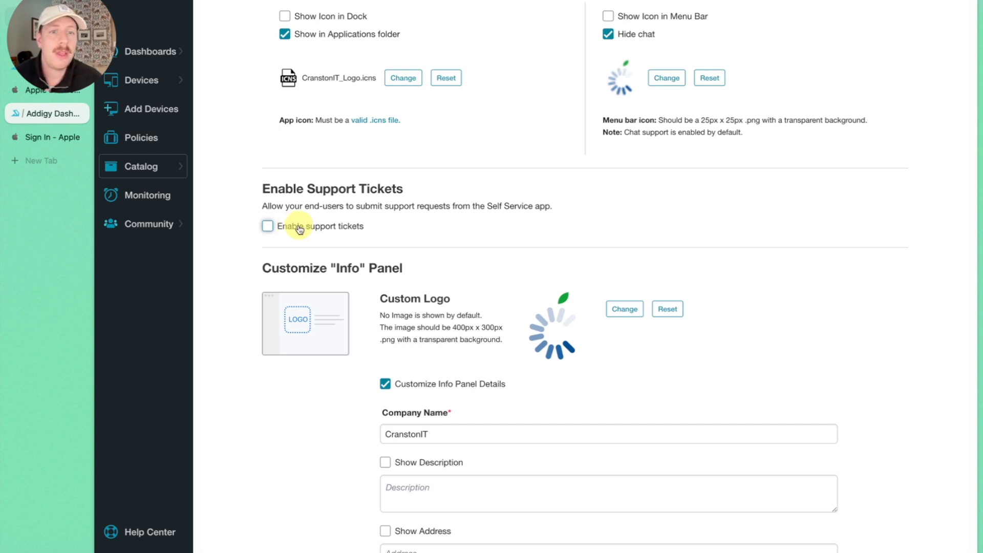
scroll(300, 229, down, 5)
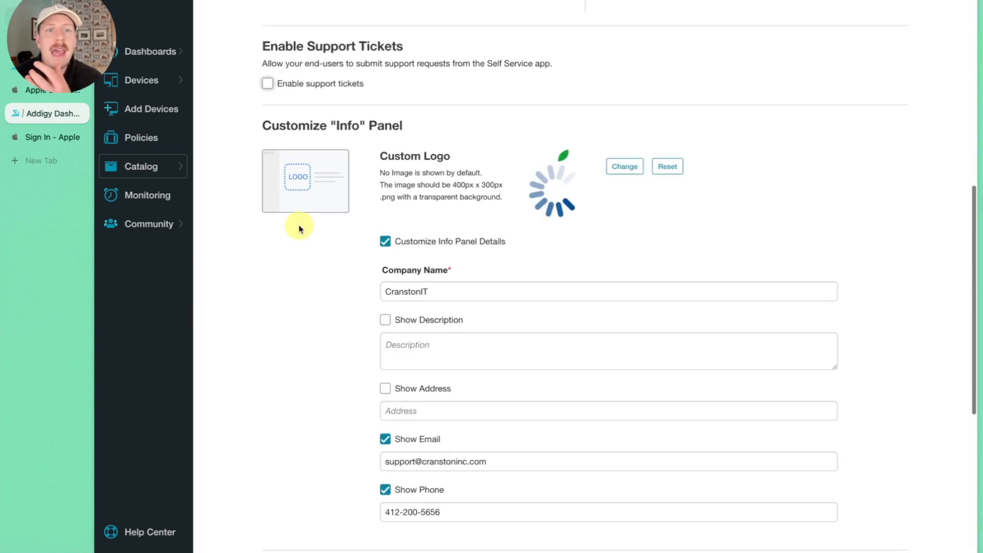
Examine the configuration's Info panel details, integrations and macOS prompt messages.
scroll(299, 229, up, 1)
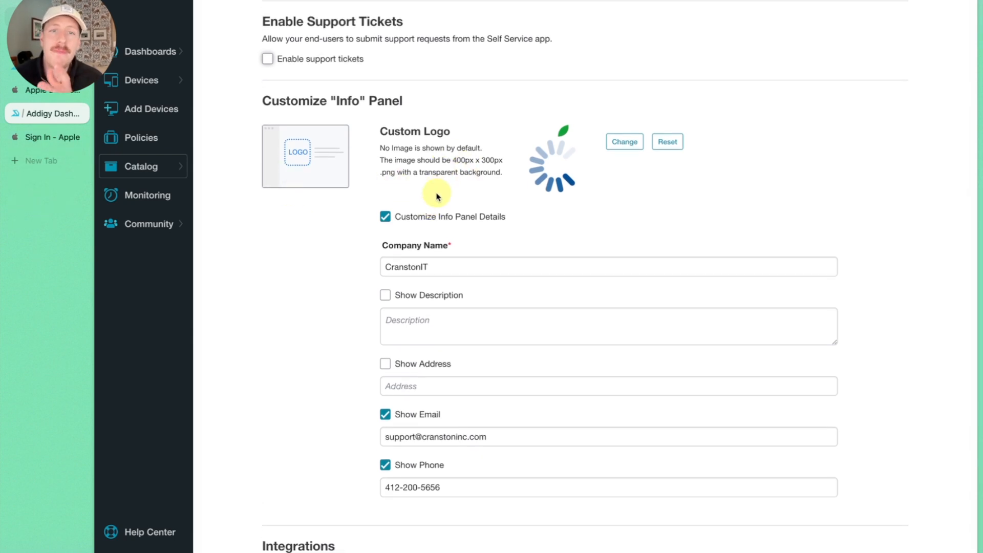
scroll(438, 197, down, 1)
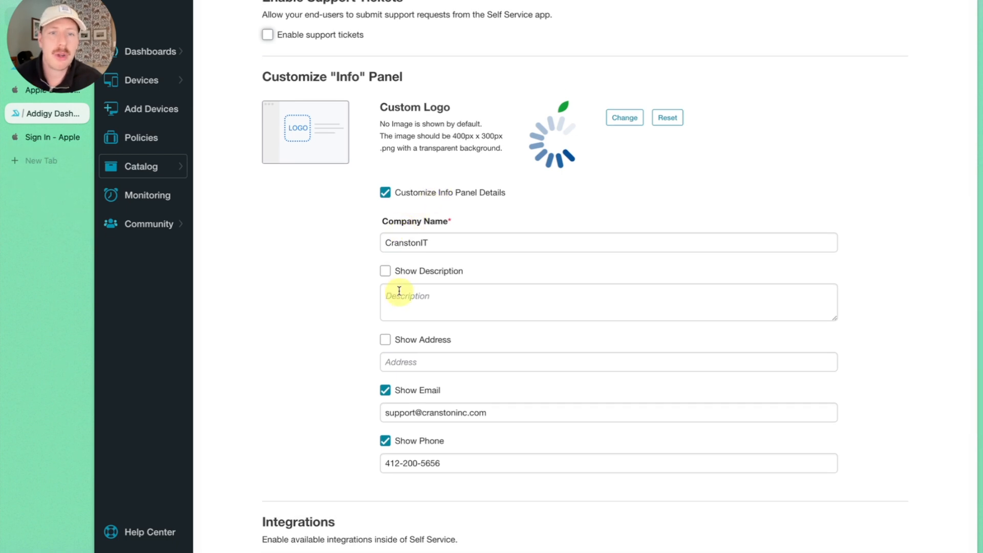
scroll(400, 381, down, 1)
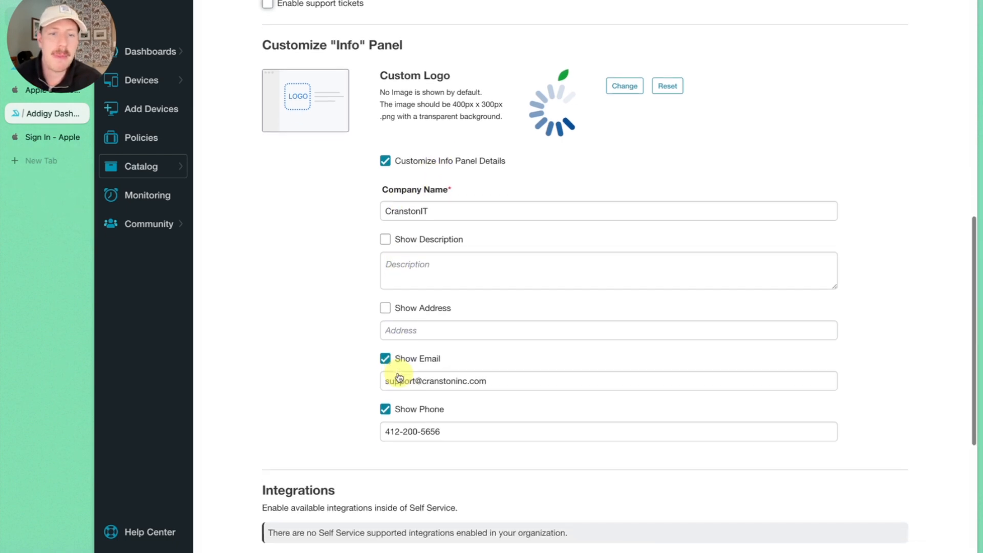
scroll(399, 378, down, 4)
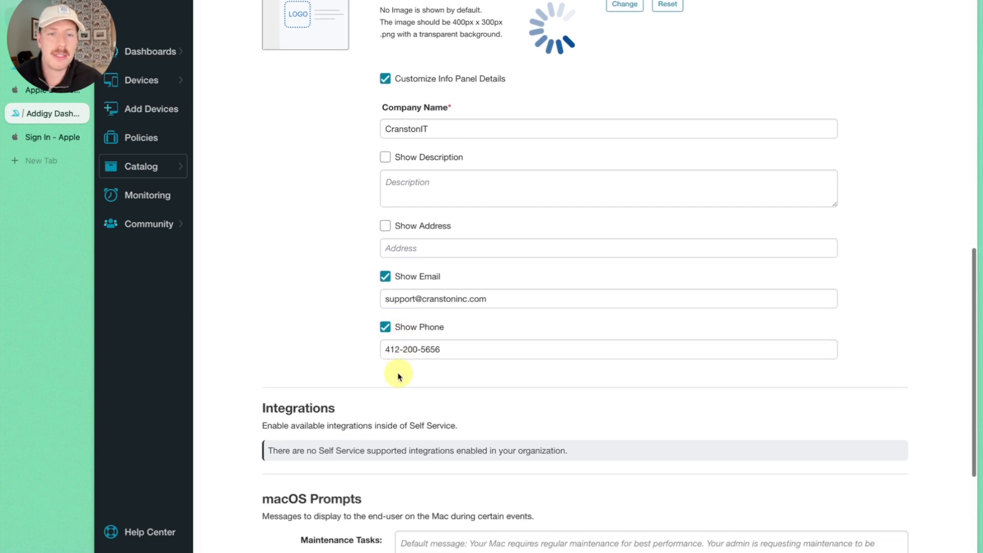
scroll(400, 378, down, 7)
scroll(397, 372, down, 3)
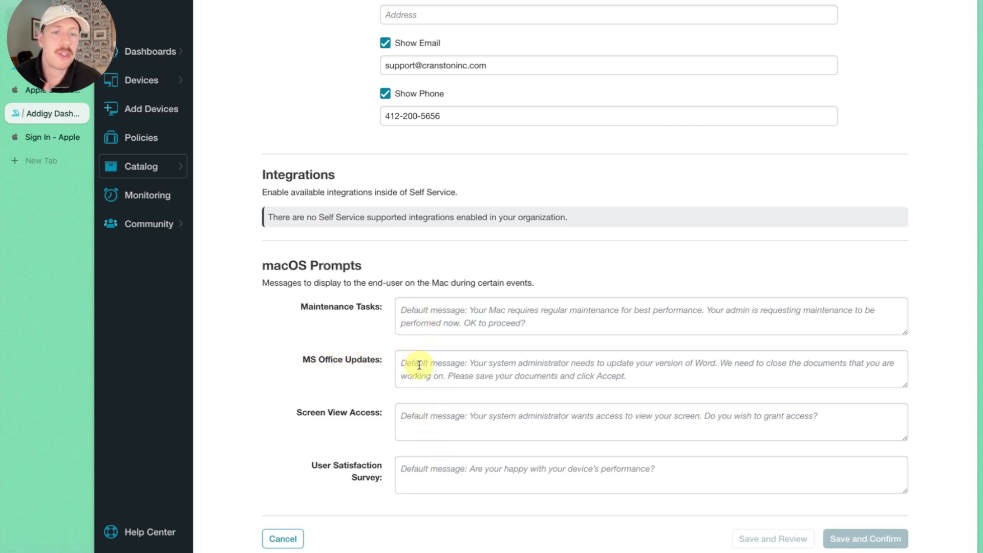
scroll(417, 365, down, 1)
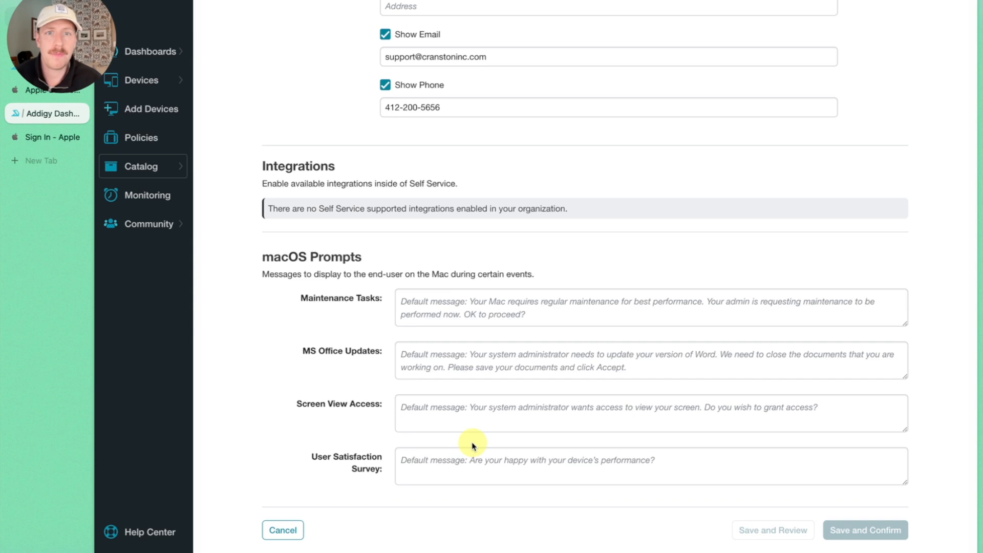
scroll(470, 446, up, 3)
scroll(530, 194, up, 6)
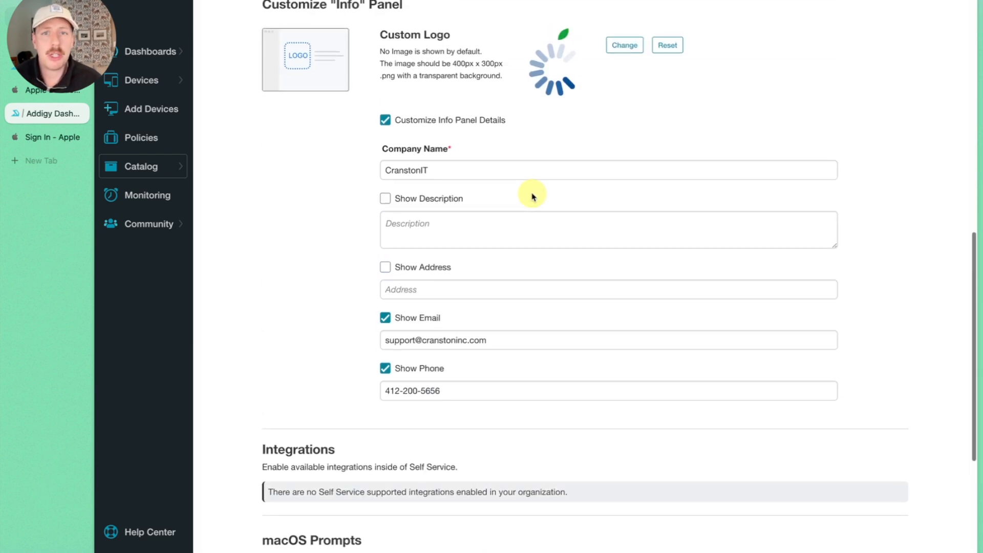
scroll(530, 194, up, 1)
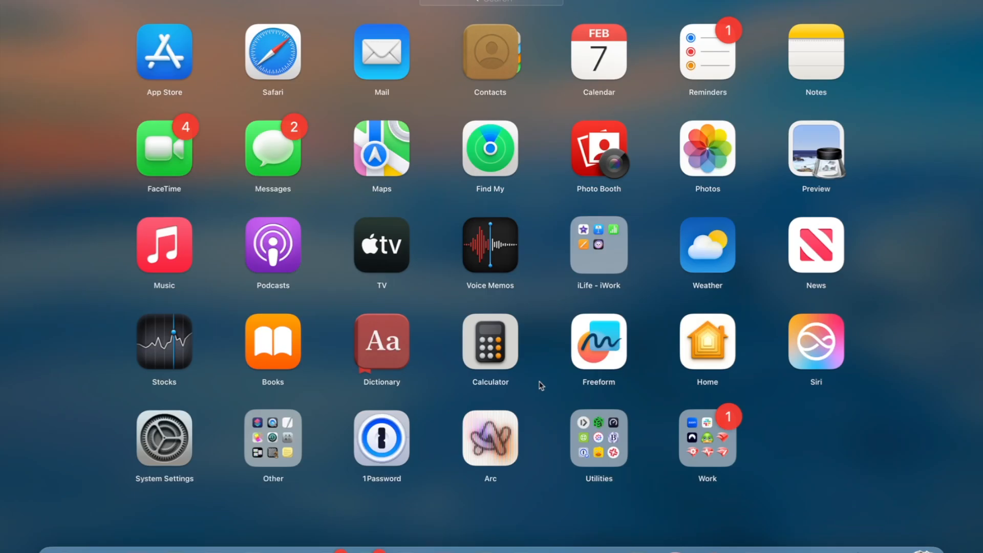
Switch to the MacManage app, searching for "mac" among the installed apps, and browse the software approved for installation.
text(mac)
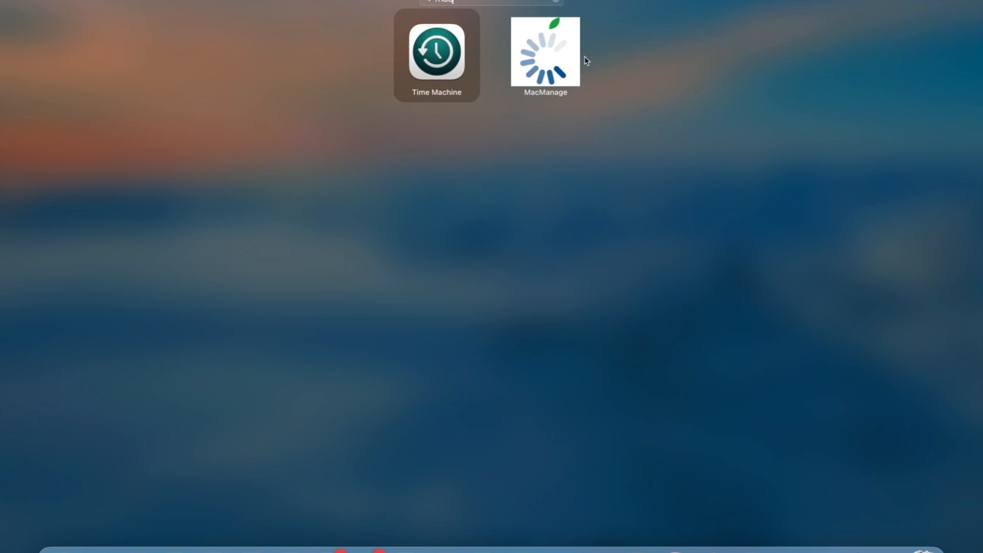
click(537, 60)
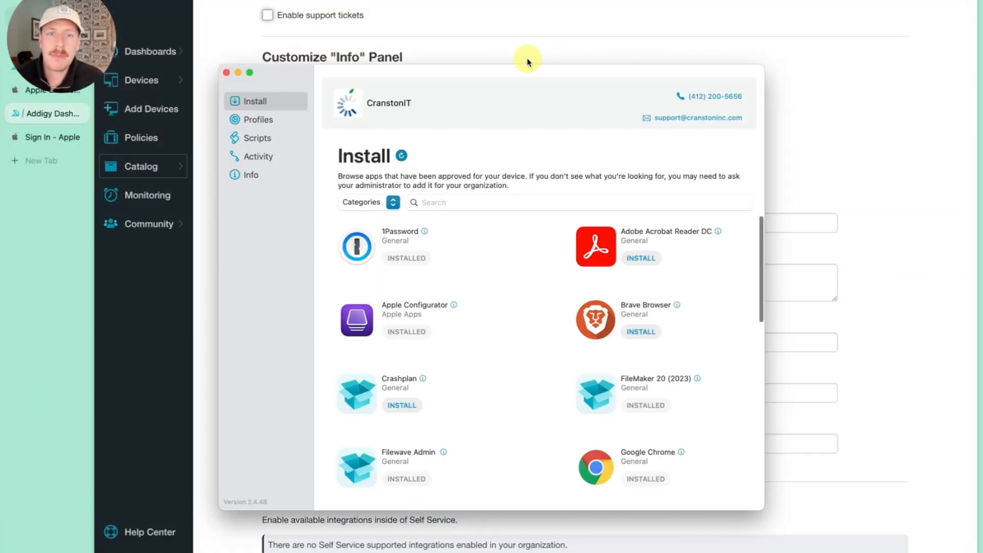
scroll(378, 222, down, 5)
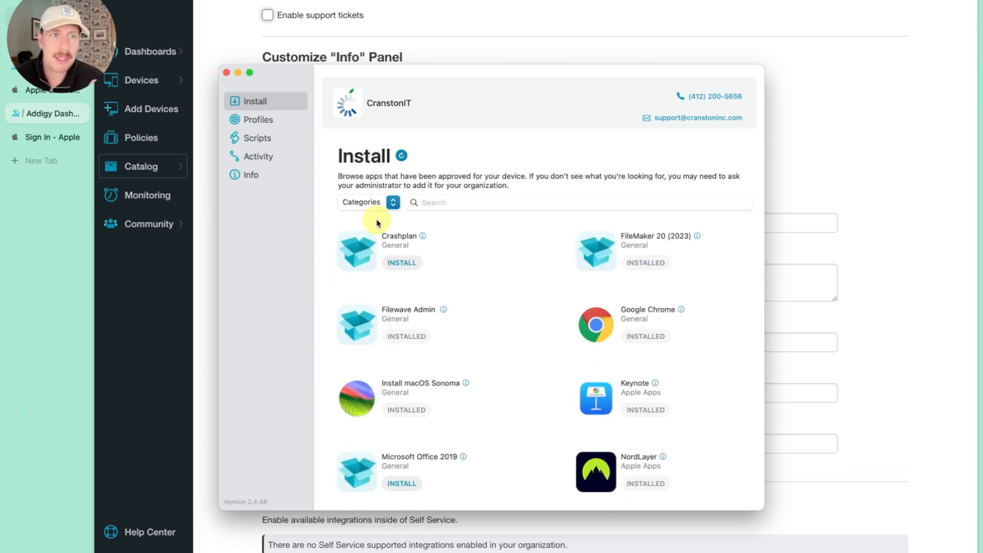
scroll(377, 230, up, 2)
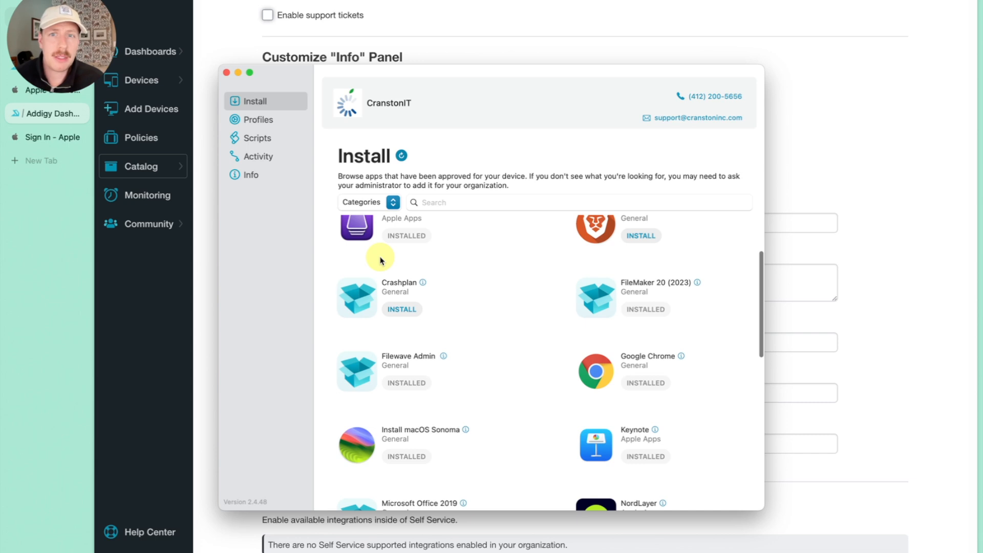
scroll(380, 260, down, 4)
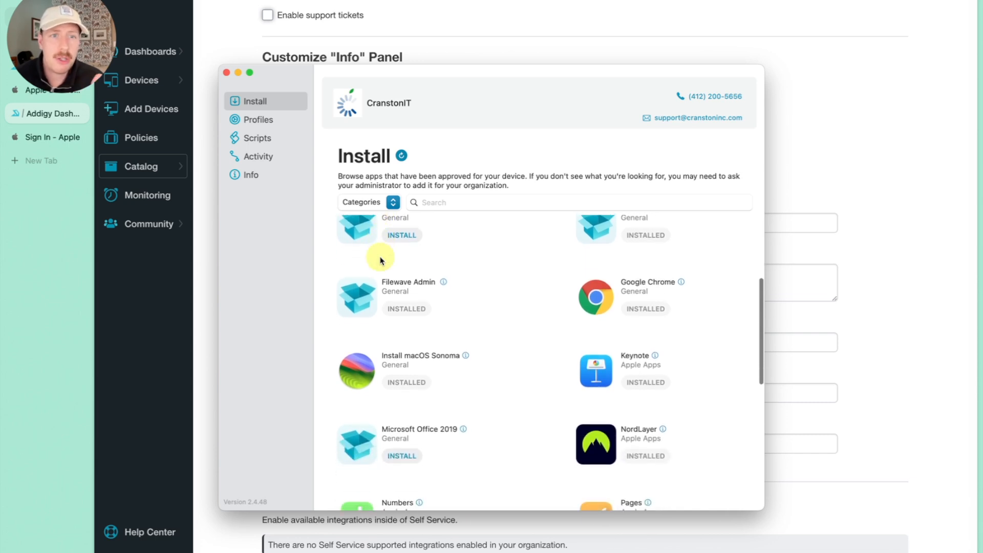
View the MacManage profiles, scripts and company info pages, and return to the Addigy configuration.
click(270, 120)
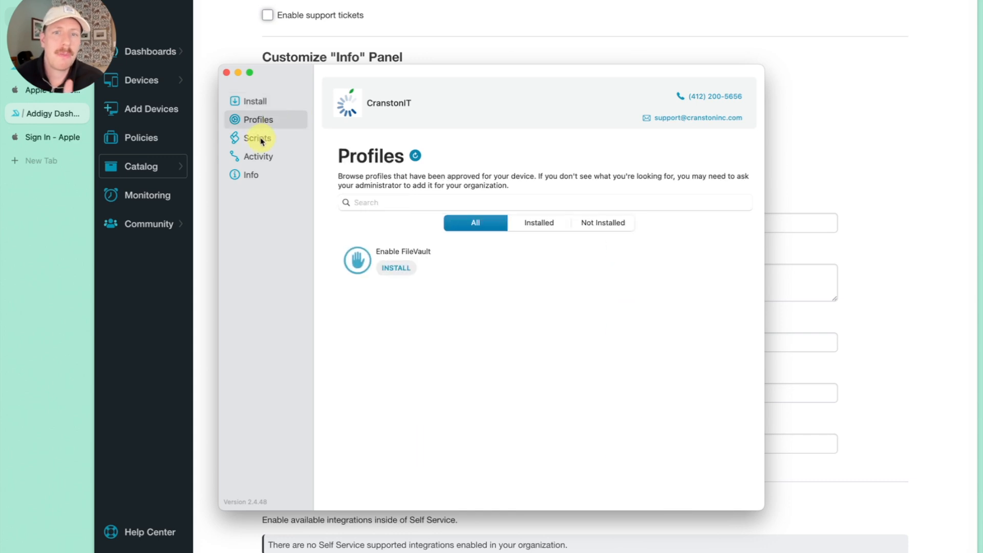
click(266, 137)
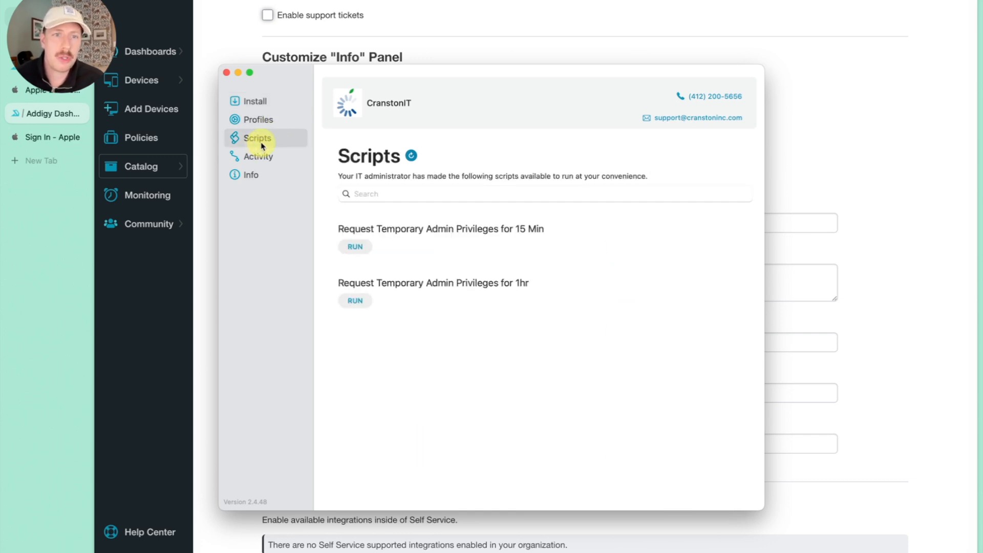
click(251, 175)
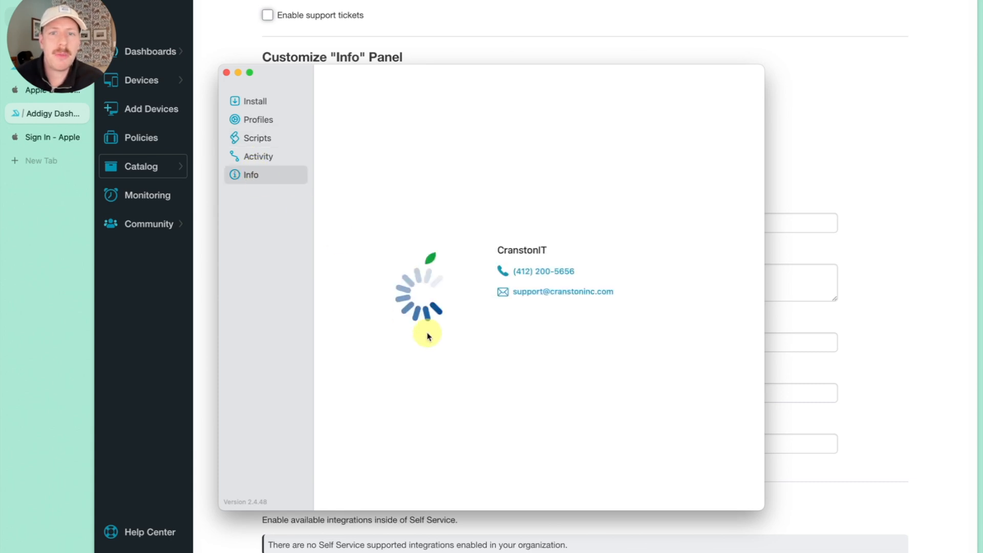
drag(548, 111, 886, 44)
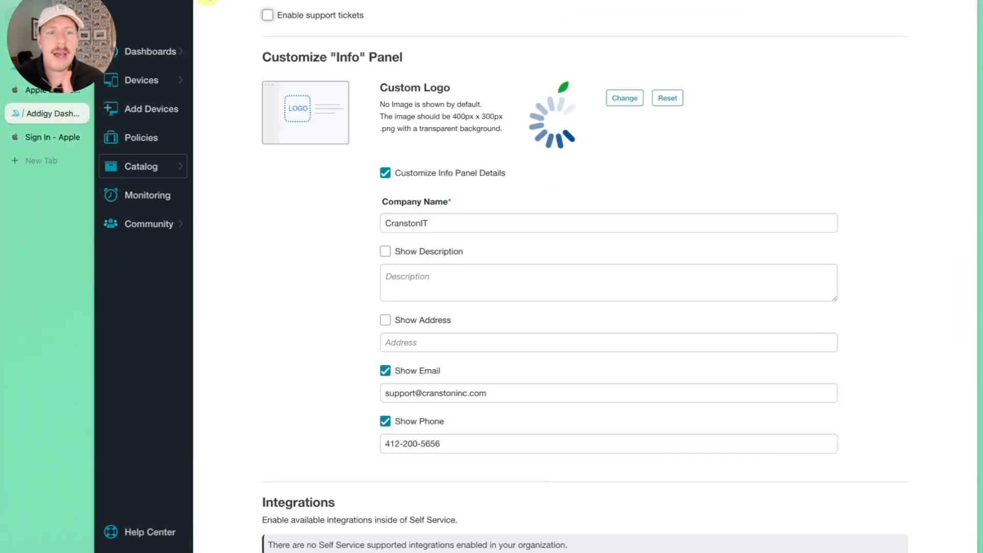
Assign the CranstonIT Demo Team Mac Self Service configuration to the Clients policy, including its child policies, and save the assignment.
scroll(350, 95, up, 2)
scroll(345, 131, up, 10)
scroll(813, 450, down, 20)
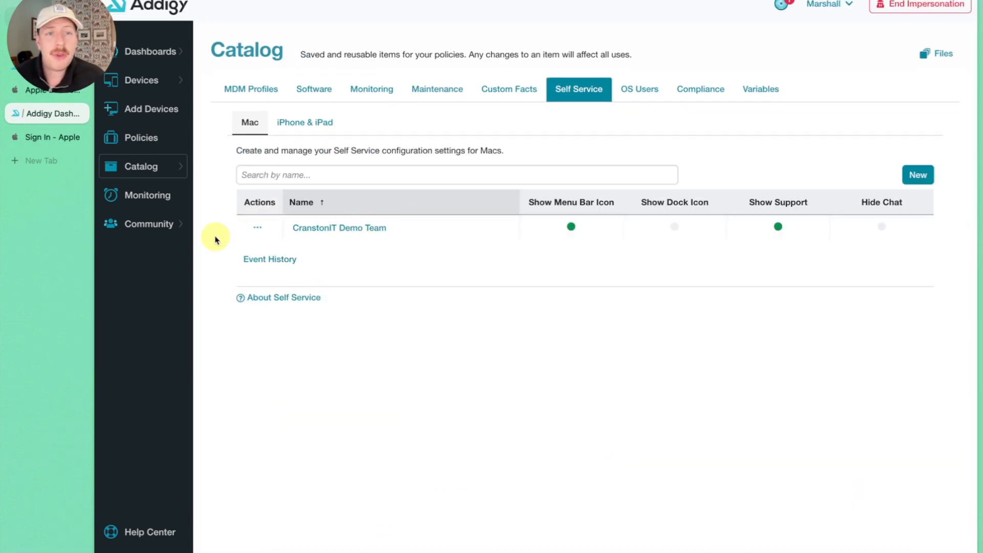
click(256, 232)
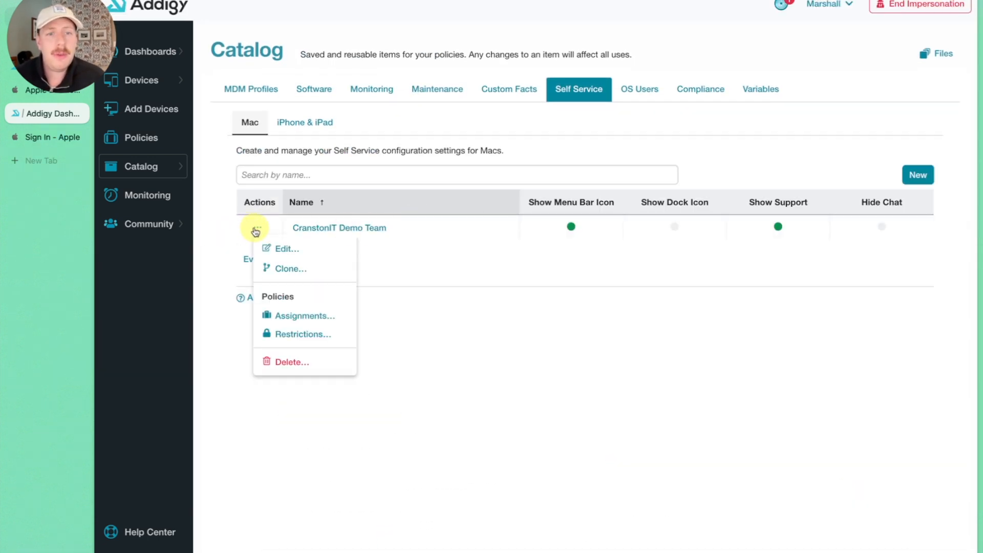
click(289, 324)
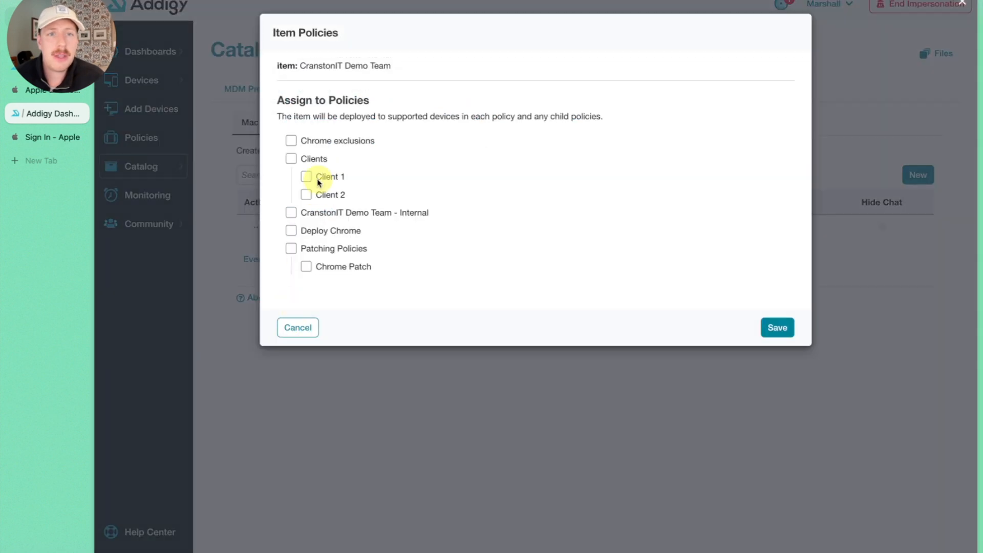
click(304, 161)
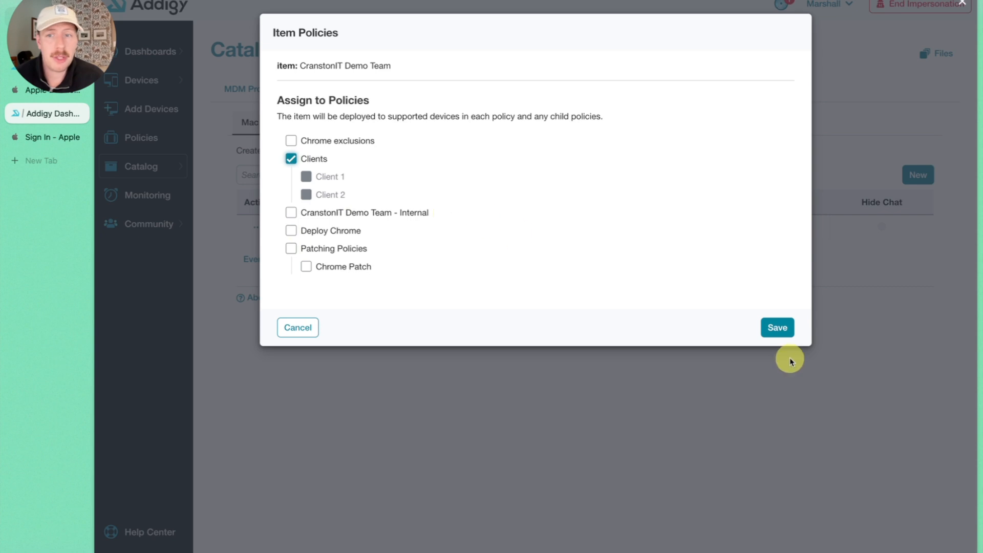
click(785, 331)
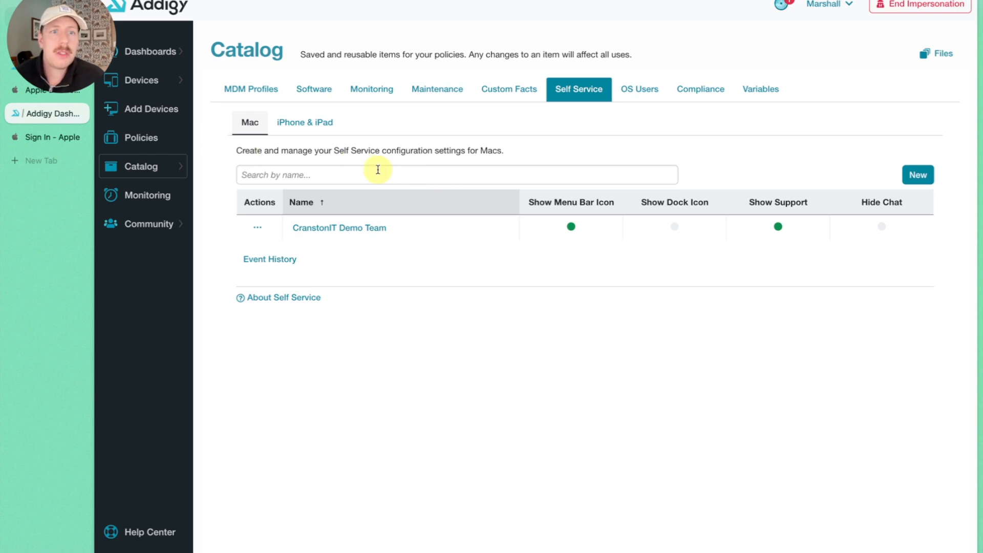
Open the Clients policy's Self Service settings and show the smart software available for Macs.
click(143, 142)
click(250, 179)
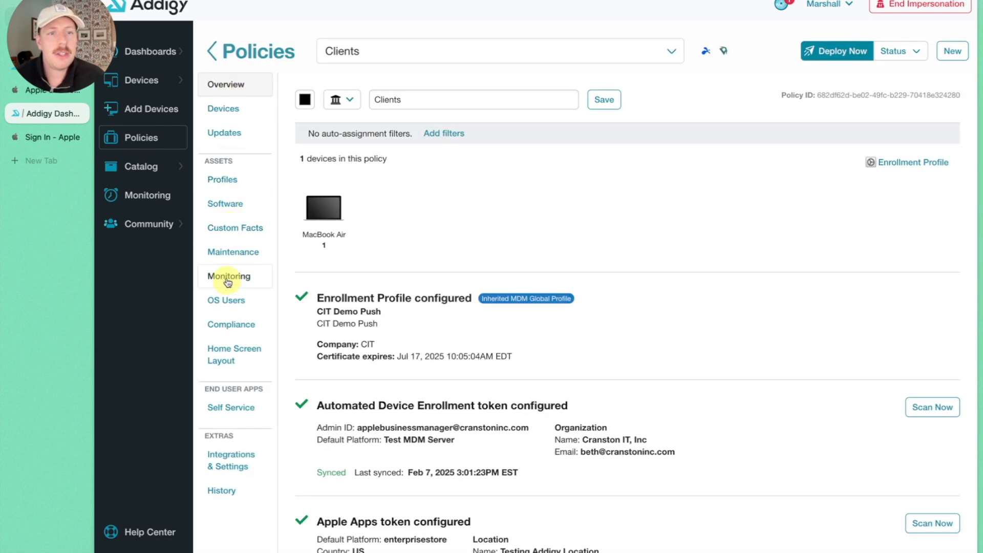
click(229, 407)
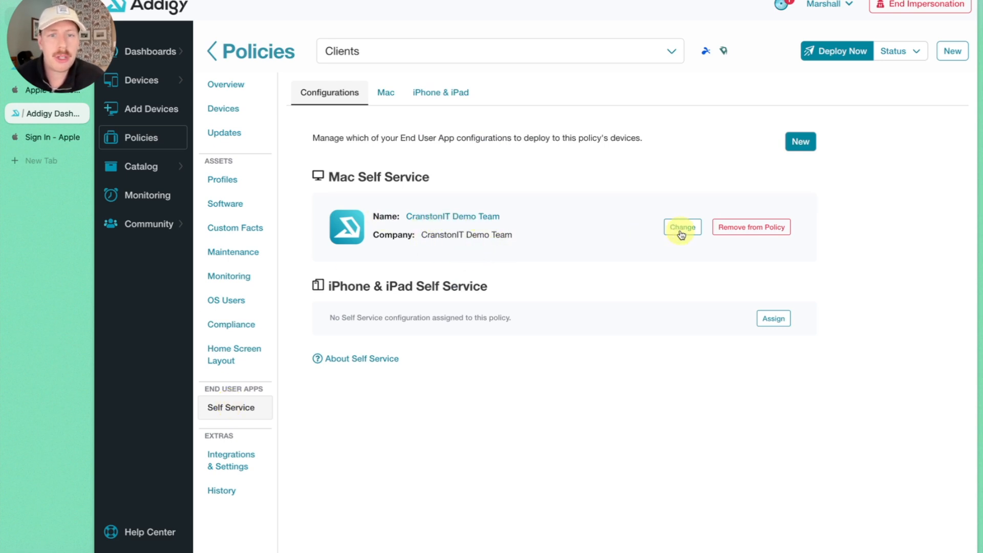
click(396, 101)
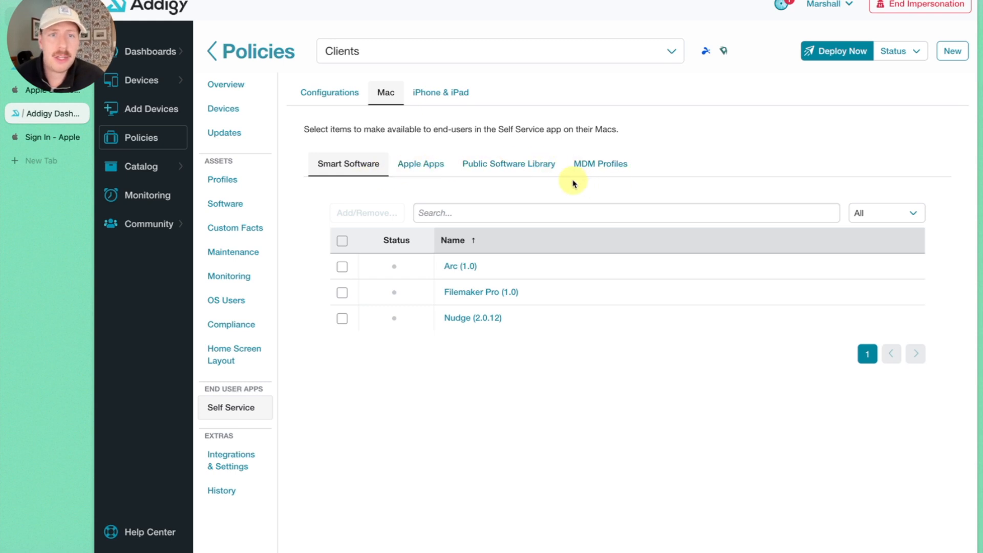
Select Arc (1.0) and Filemaker Pro (1.0) in the smart software list and view the options for adding them to Self Service.
click(342, 267)
click(343, 297)
click(371, 218)
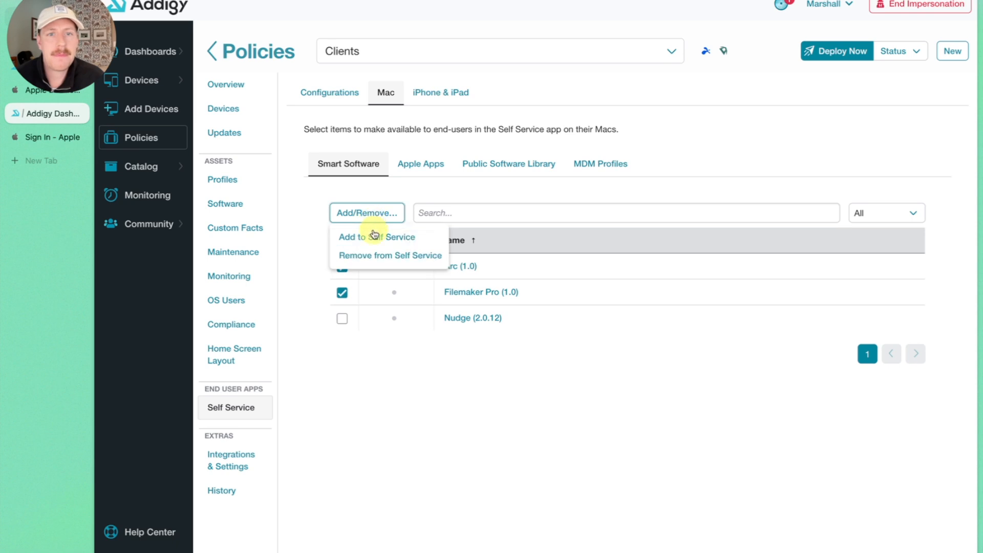
click(297, 212)
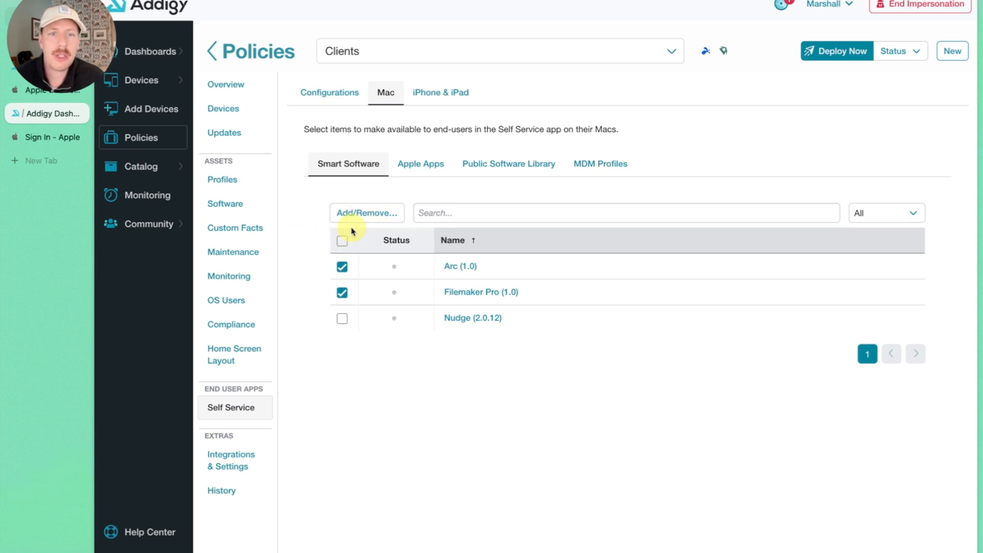
Add the selected Arc (1.0) and Filemaker Pro (1.0) smart software to Self Service.
click(386, 213)
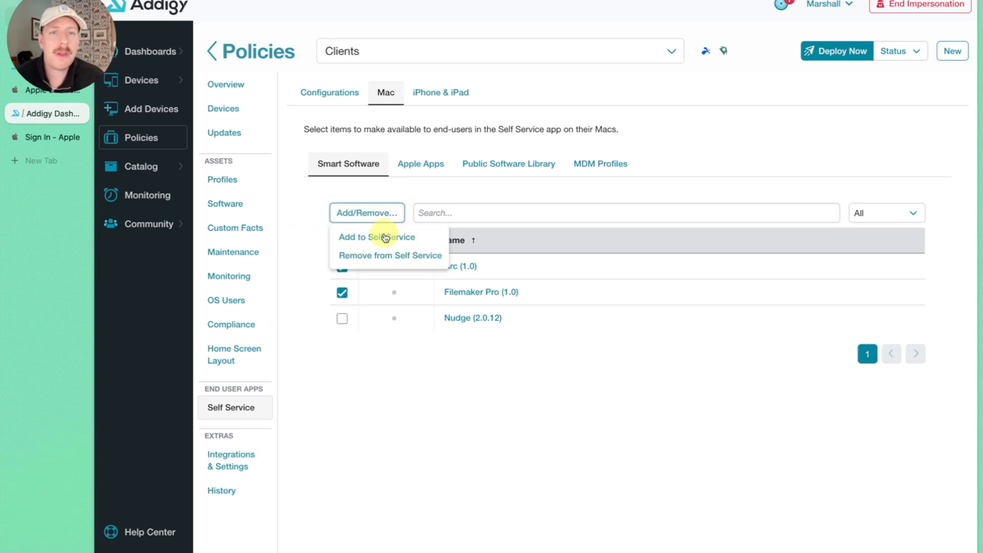
click(385, 237)
Add the Apple app Microsoft Word to Self Service and enable its auto update.
click(421, 168)
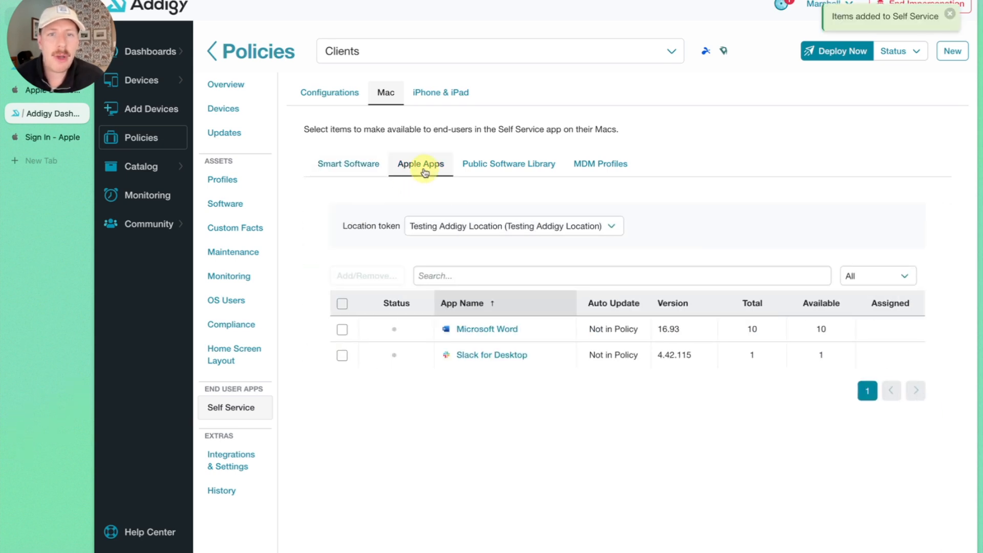
click(341, 330)
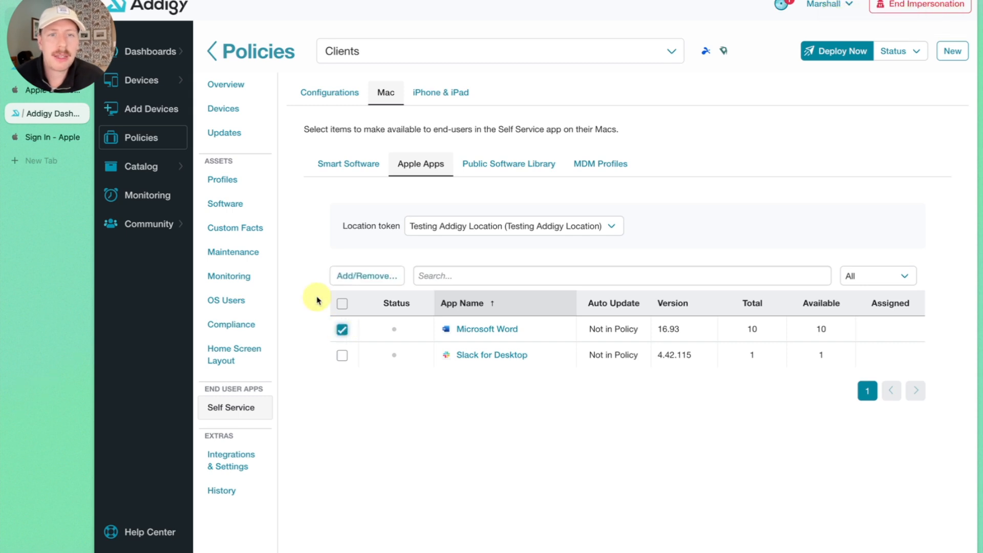
click(352, 277)
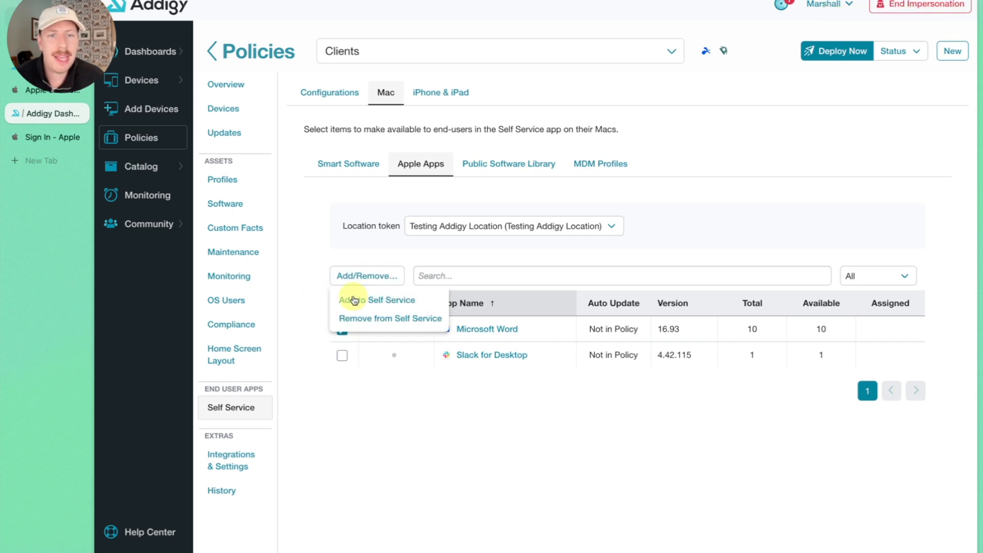
click(353, 298)
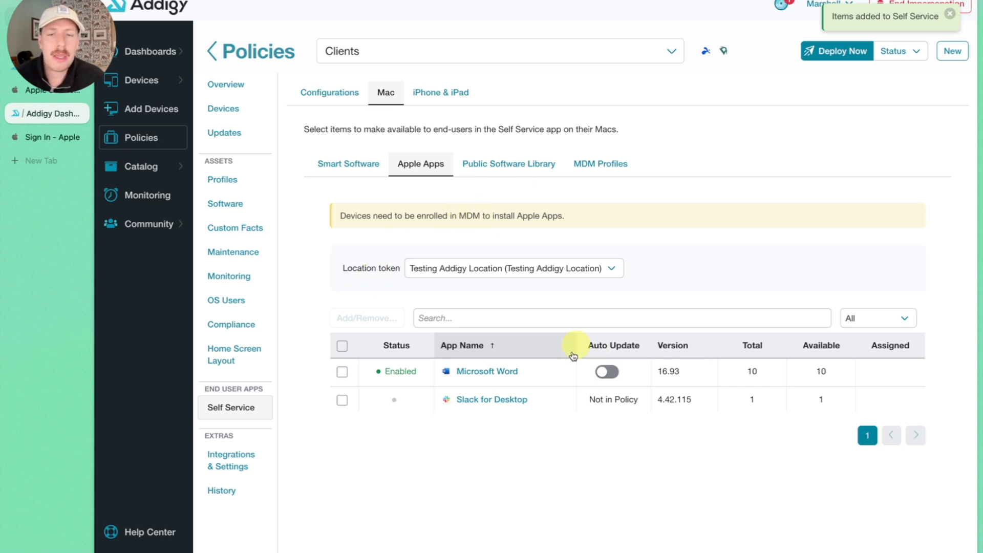
click(608, 372)
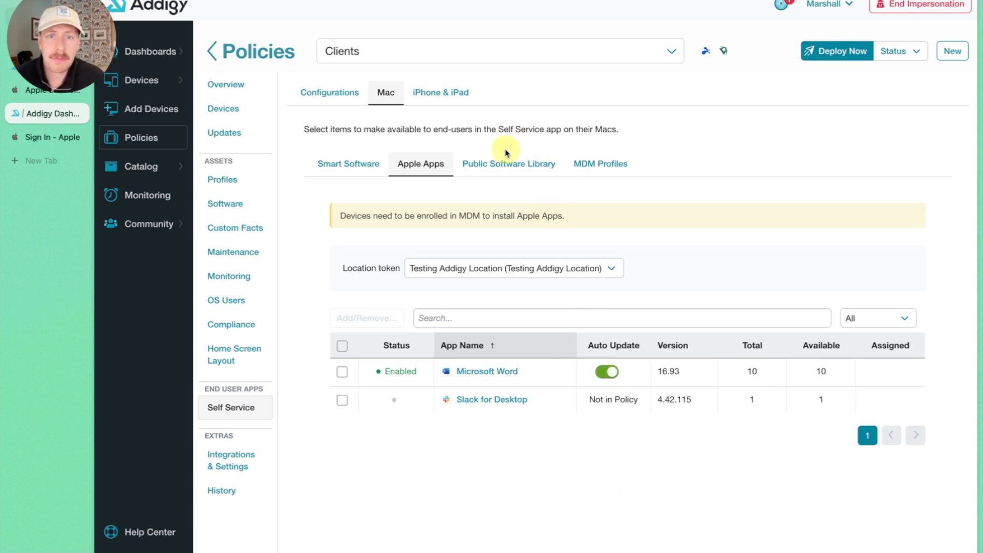
View the public software library and the MDM profiles that can be offered in Self Service on Macs.
click(506, 169)
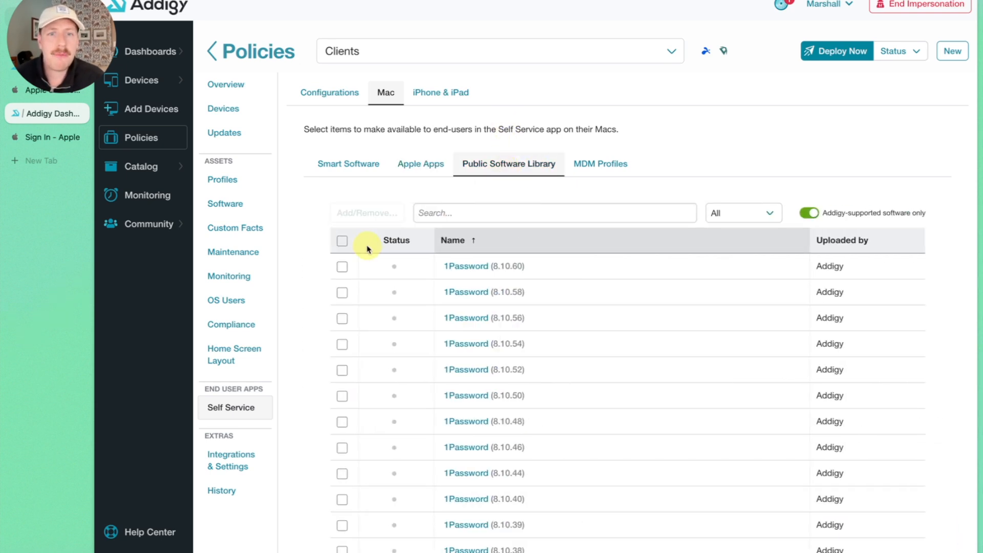
scroll(379, 264, down, 5)
scroll(379, 264, up, 5)
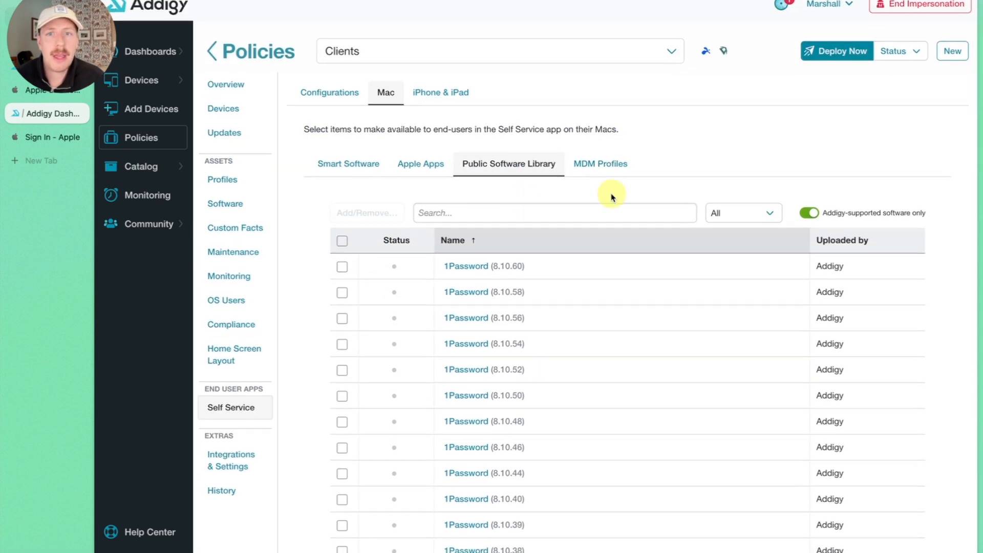
click(620, 172)
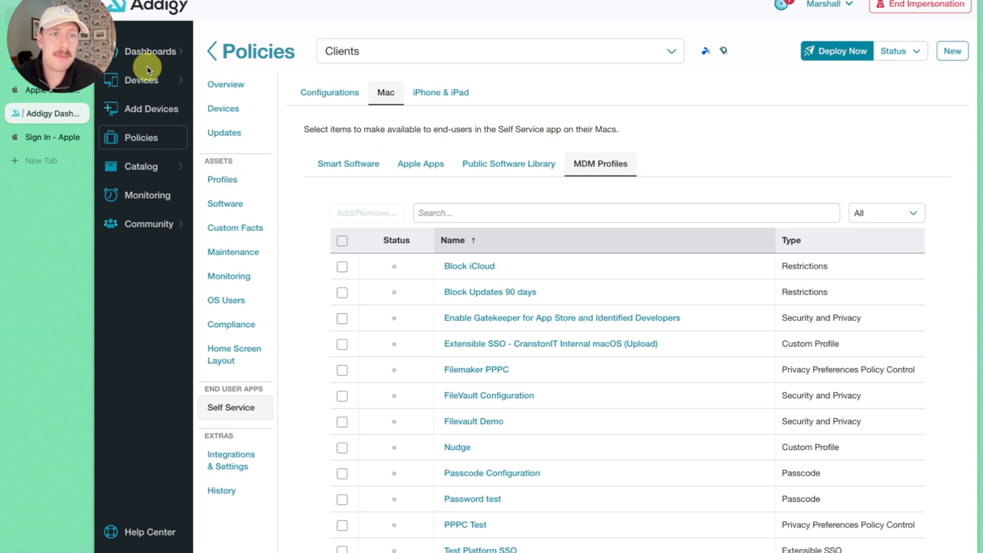
mouse_move(141, 80)
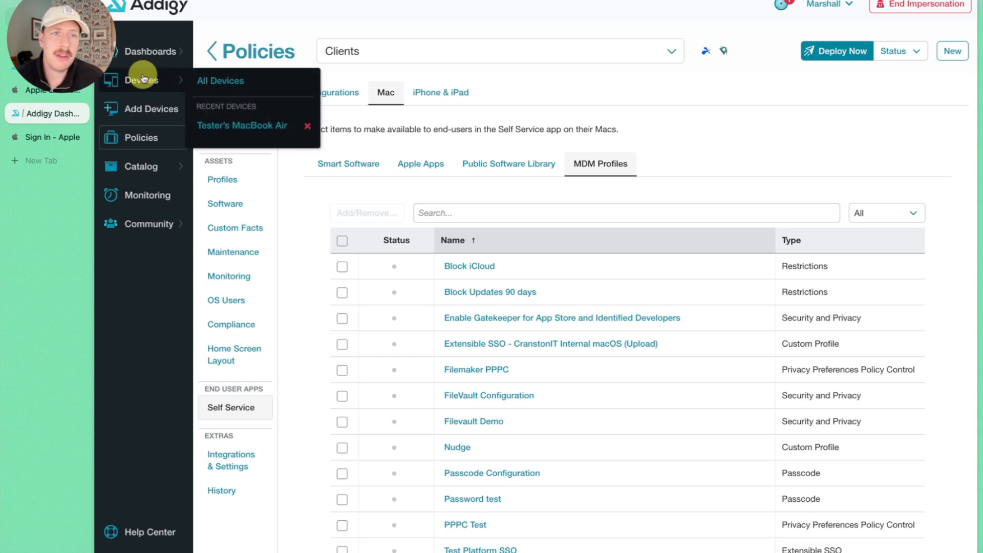
click(210, 125)
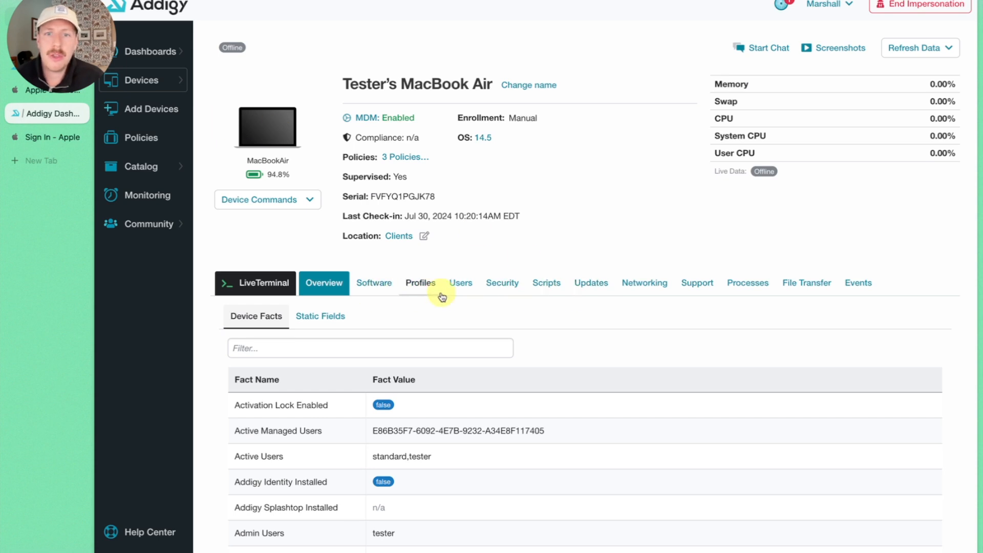
click(548, 293)
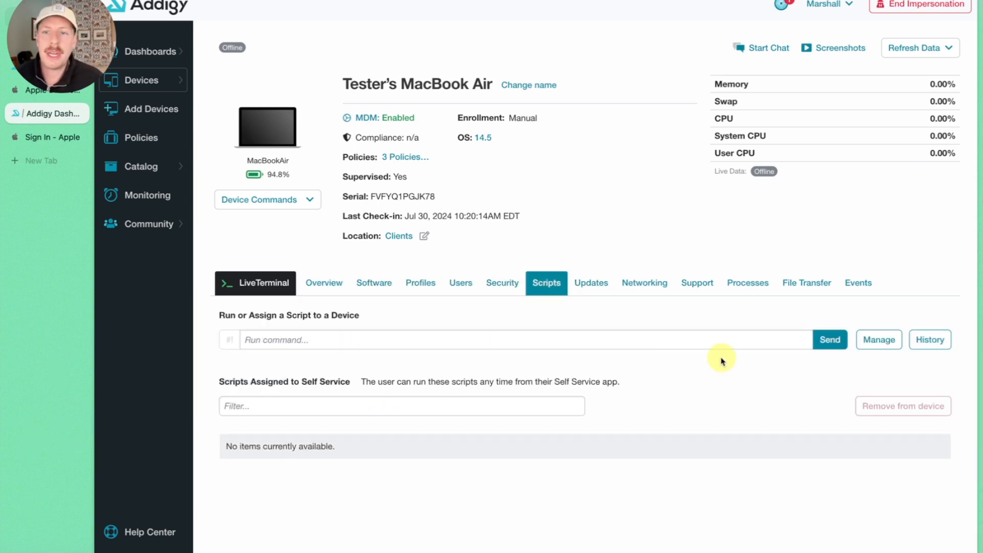
click(718, 333)
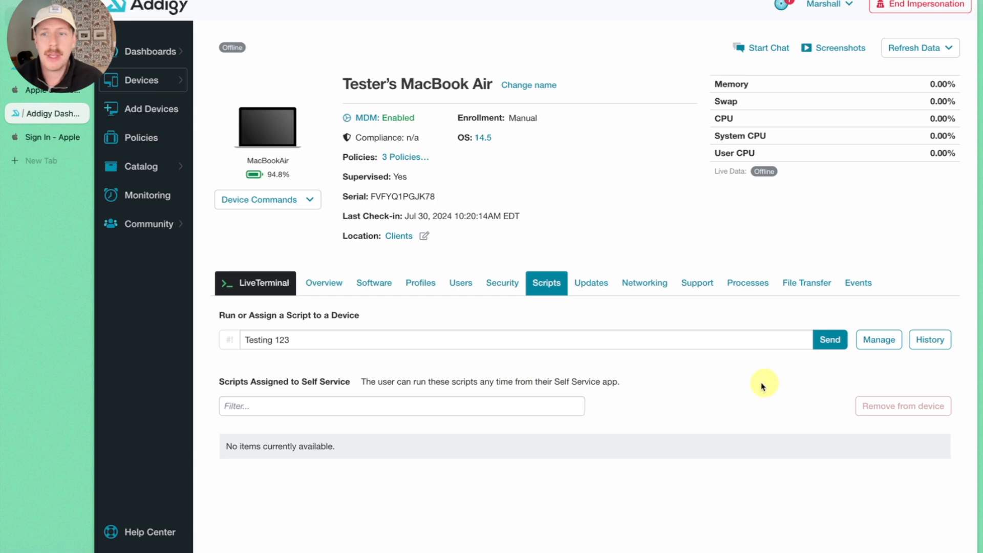
click(826, 343)
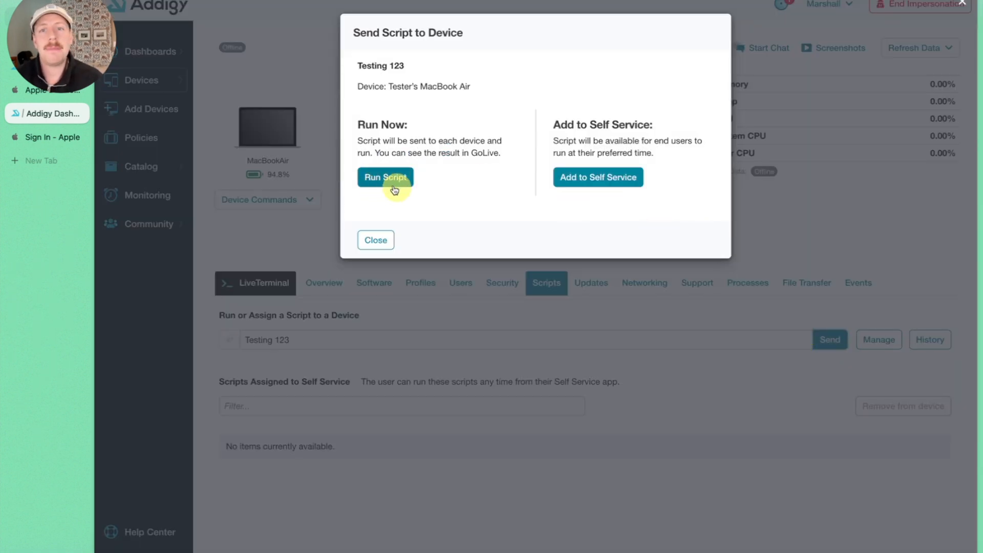
click(613, 180)
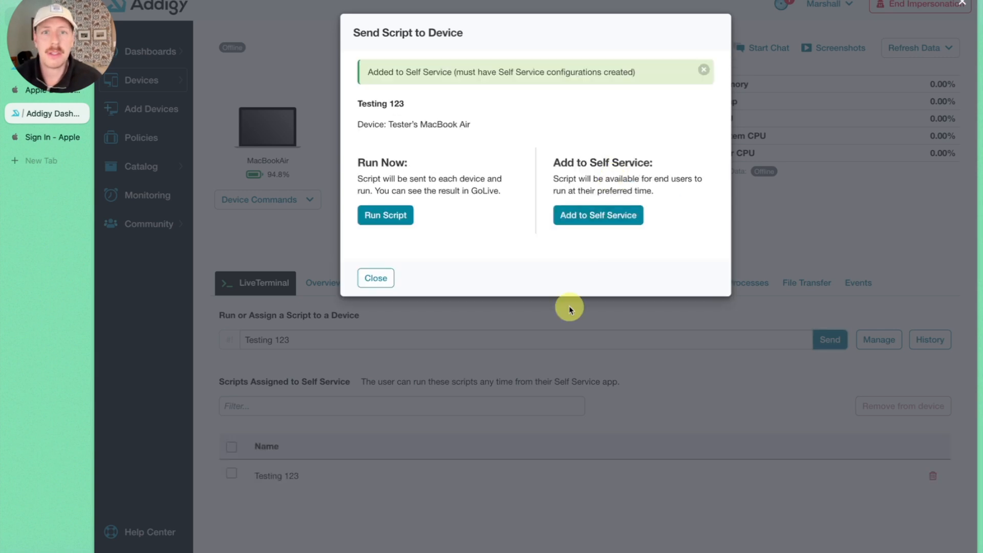
click(623, 380)
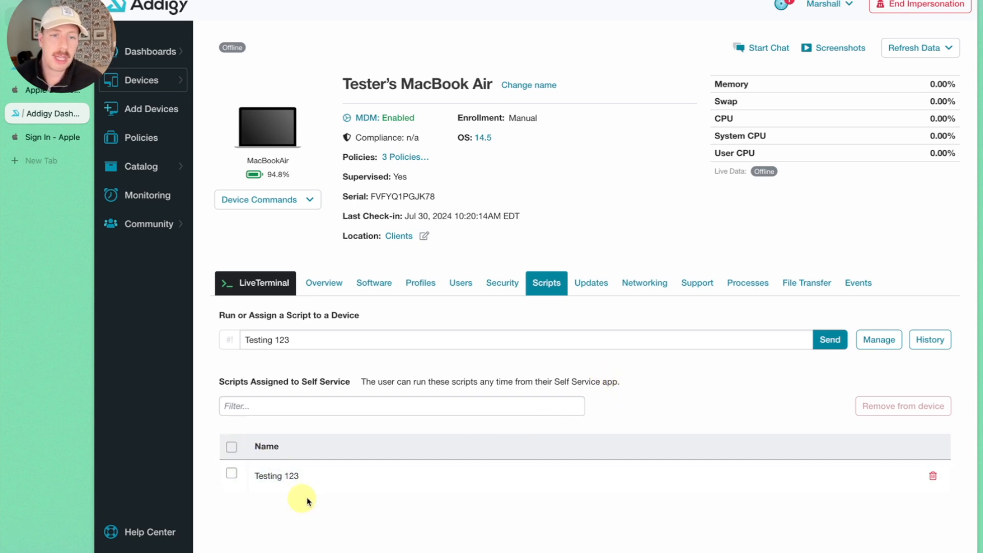
click(934, 477)
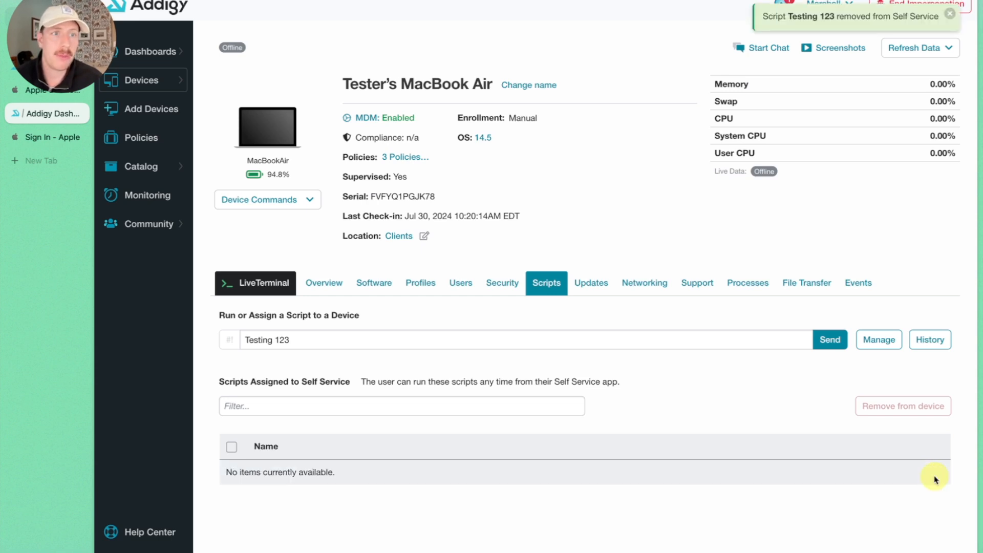